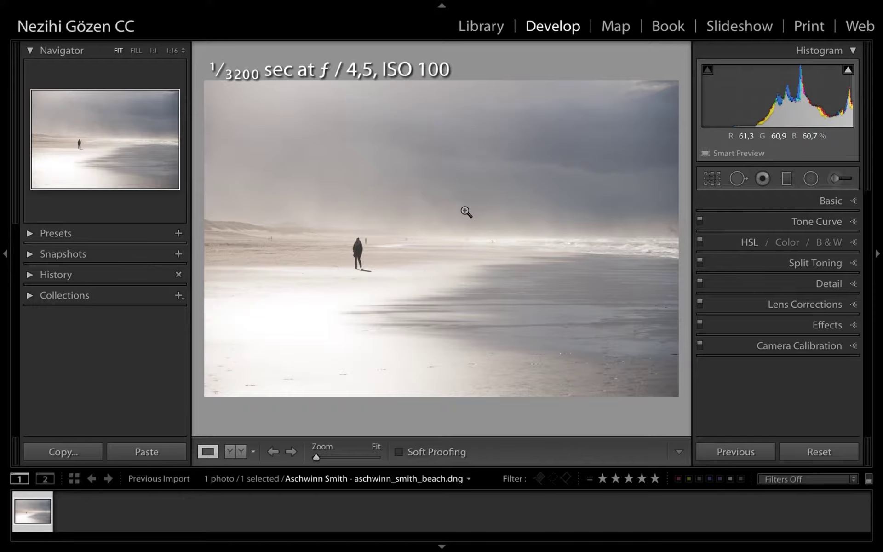
In Library, open and cancel Import, then enlarge the beach photo's grid thumbnail.
click(482, 27)
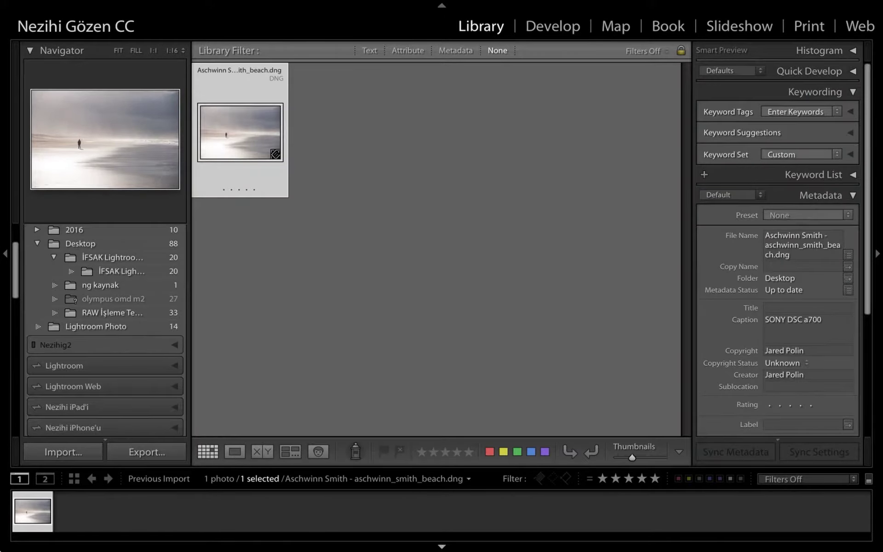
click(61, 451)
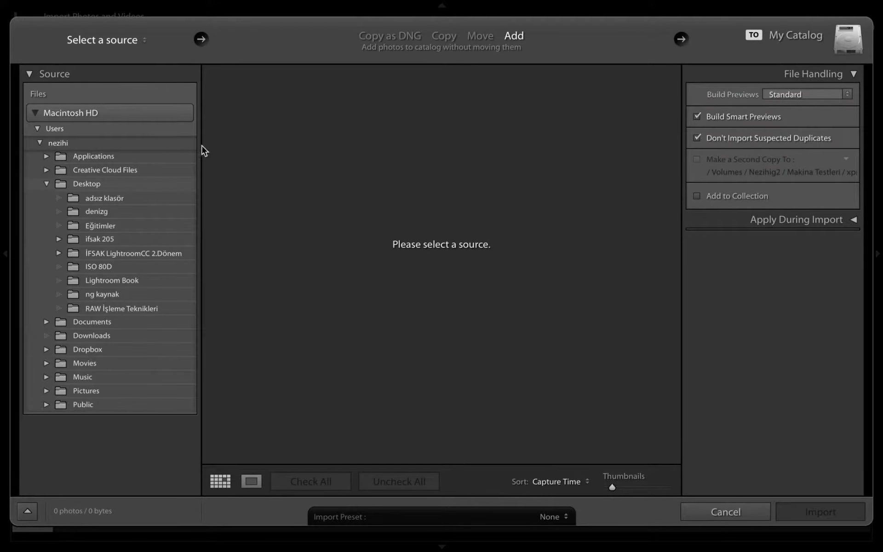
click(723, 513)
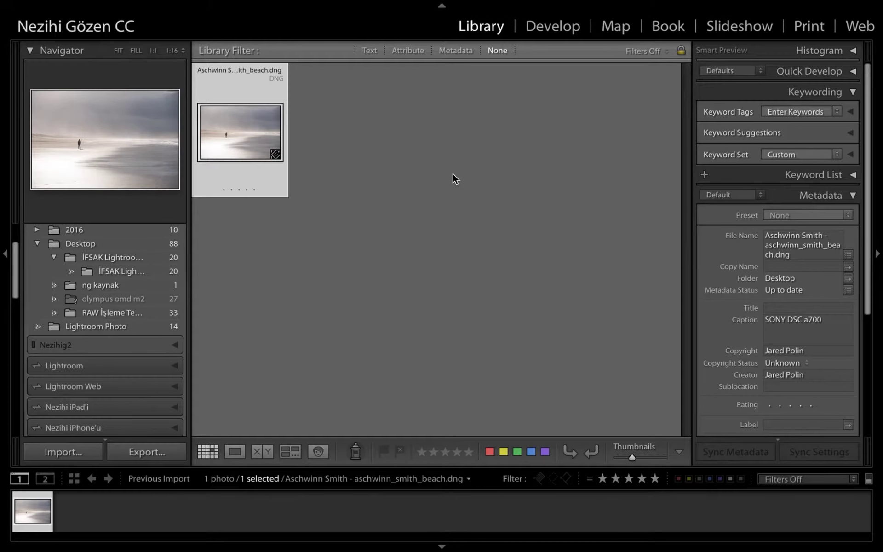
drag(633, 457, 654, 459)
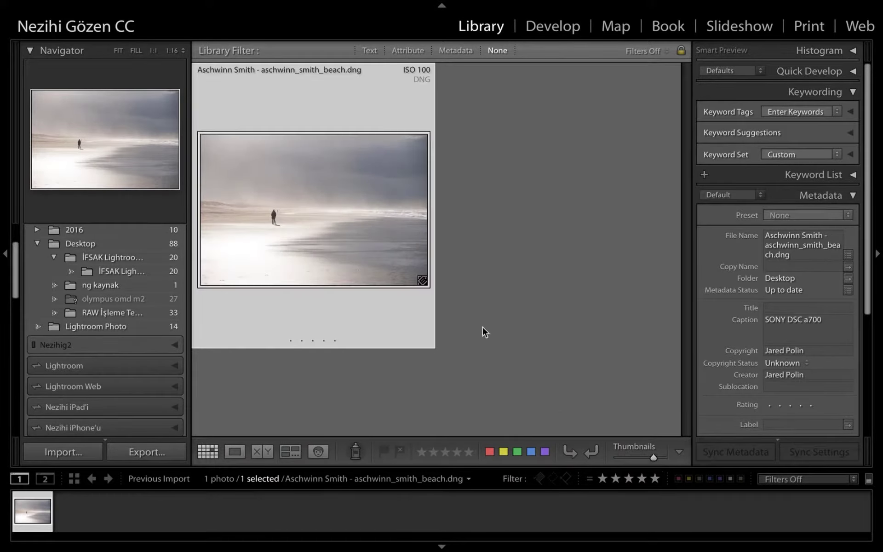
Edit a copy of the beach photo with Lightroom adjustments in Silver Efex Pro 2.
mouse_move(314, 208)
right_click(342, 162)
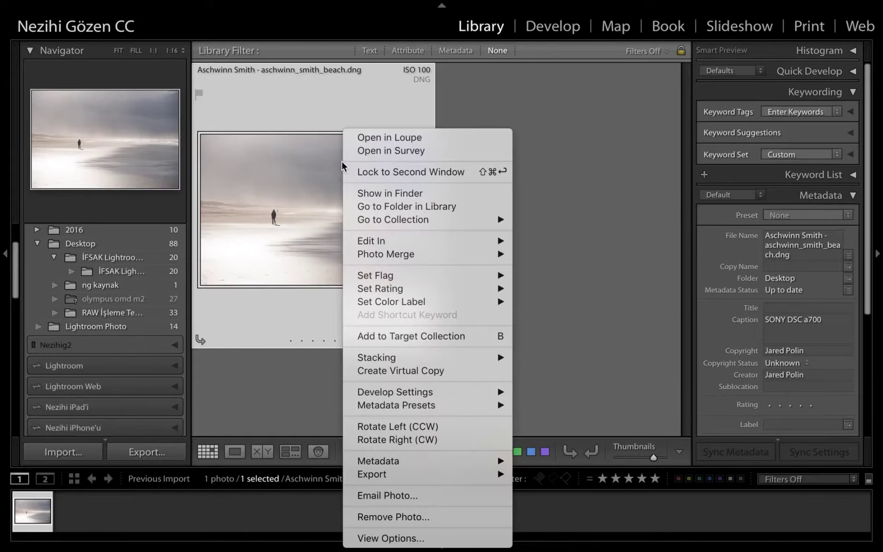
mouse_move(387, 241)
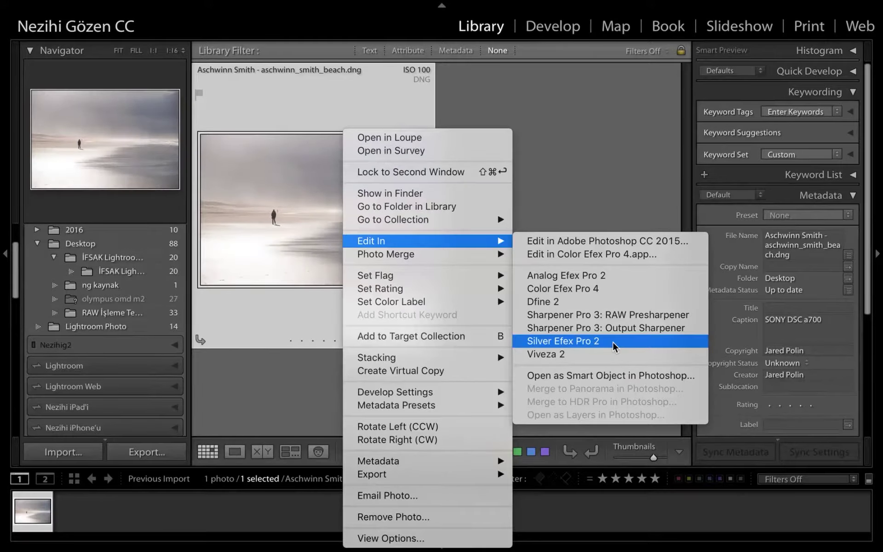
click(613, 344)
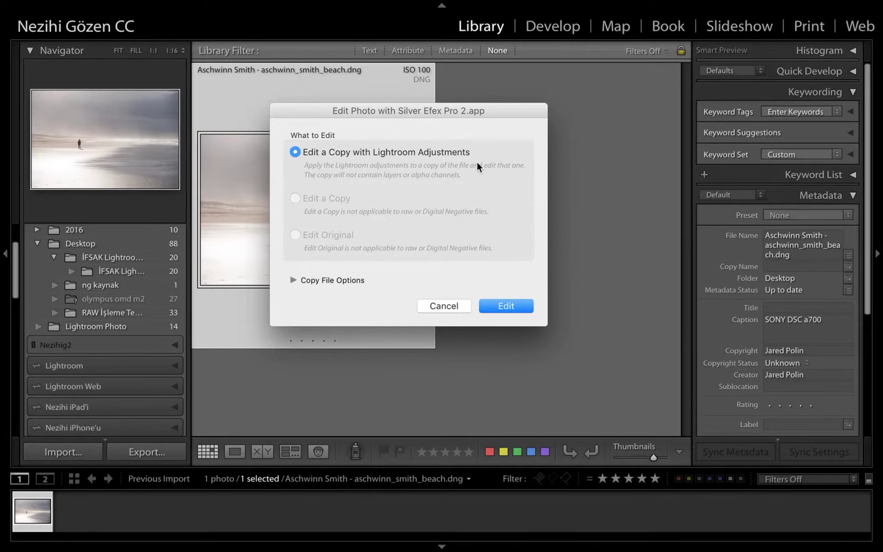
click(503, 306)
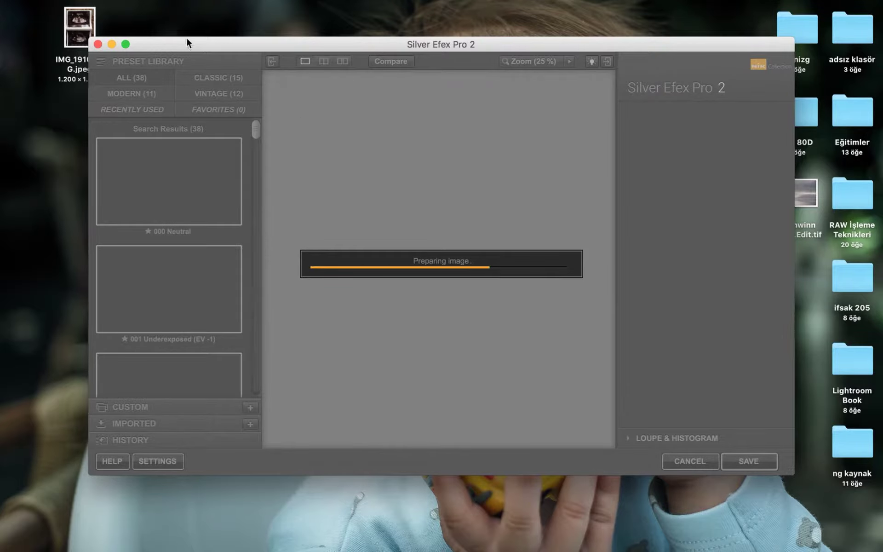
Maximise the Silver Efex Pro 2 window and browse the Preset Library previews.
click(125, 45)
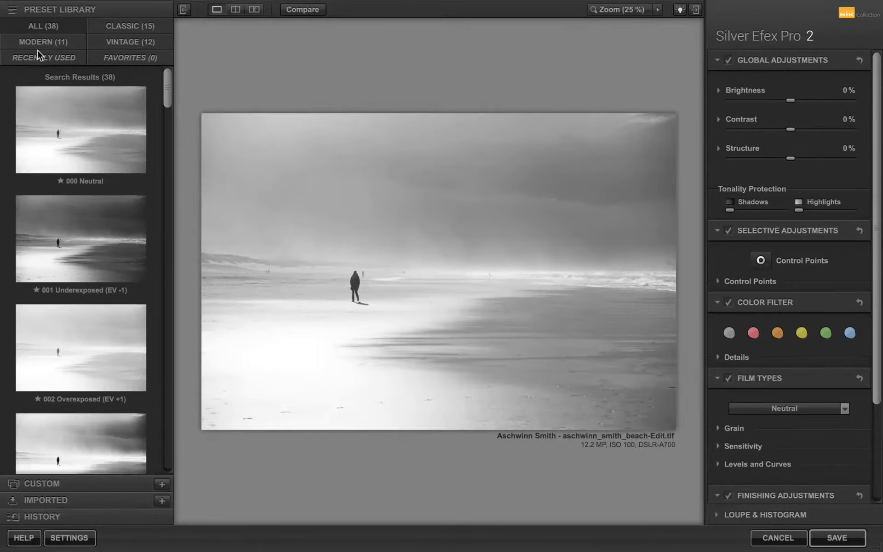
scroll(96, 195, down, 1)
scroll(95, 194, down, 4)
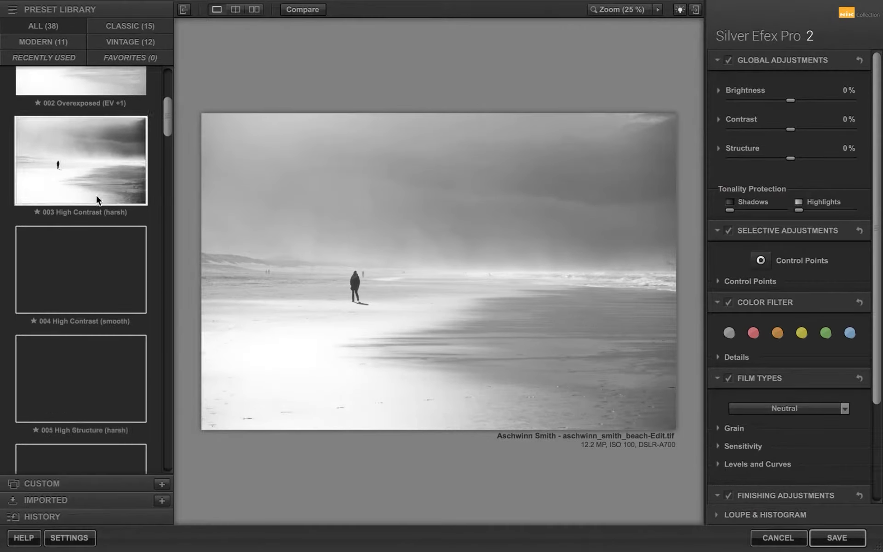
scroll(96, 194, down, 3)
scroll(96, 195, down, 3)
scroll(96, 195, up, 2)
scroll(96, 195, up, 4)
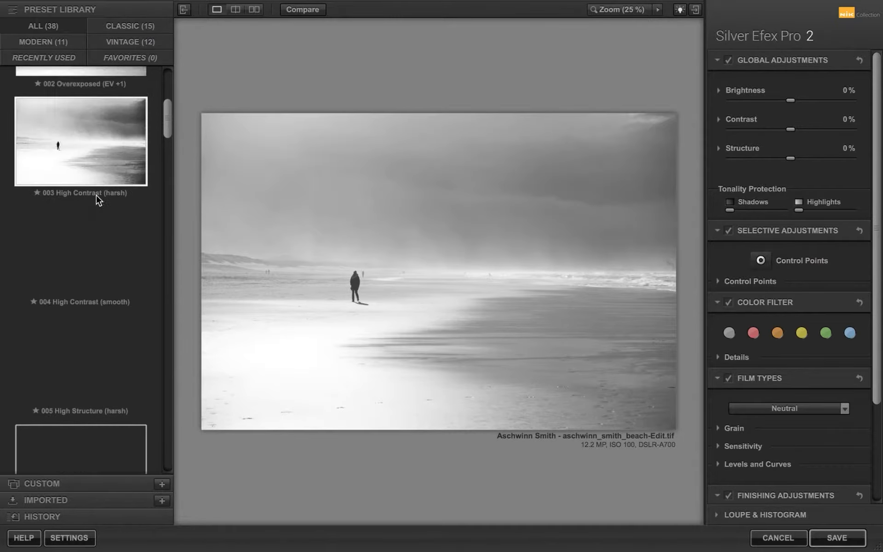
scroll(96, 195, up, 4)
scroll(96, 195, up, 1)
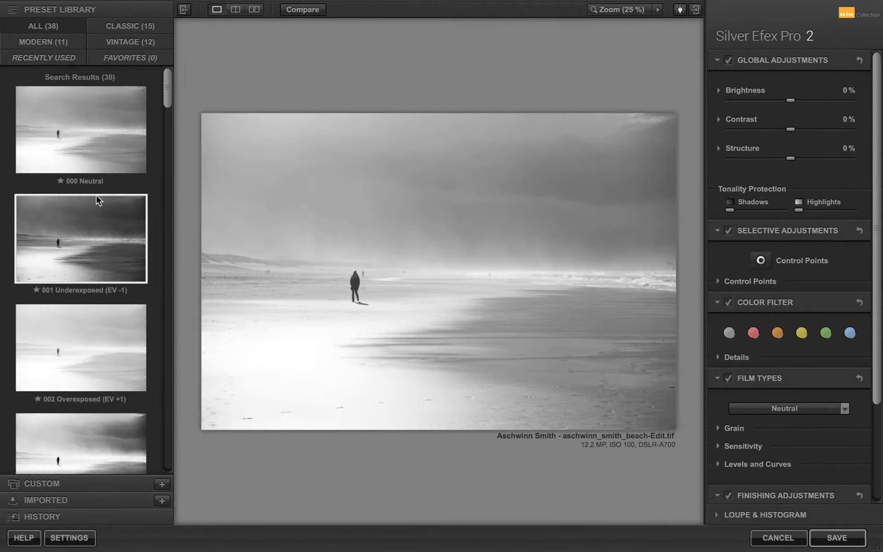
scroll(97, 198, down, 5)
scroll(97, 199, down, 5)
scroll(97, 199, down, 3)
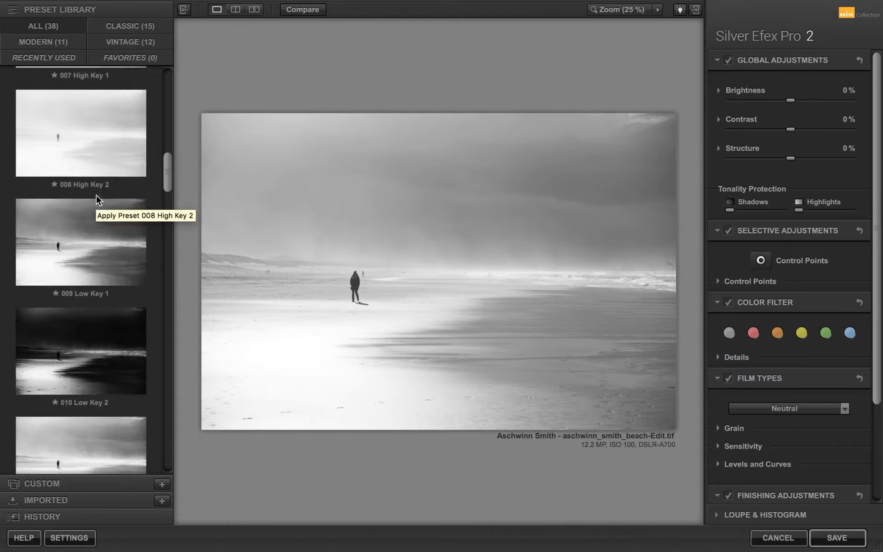
scroll(96, 196, down, 1)
scroll(96, 196, down, 2)
scroll(96, 196, down, 4)
scroll(96, 196, down, 1)
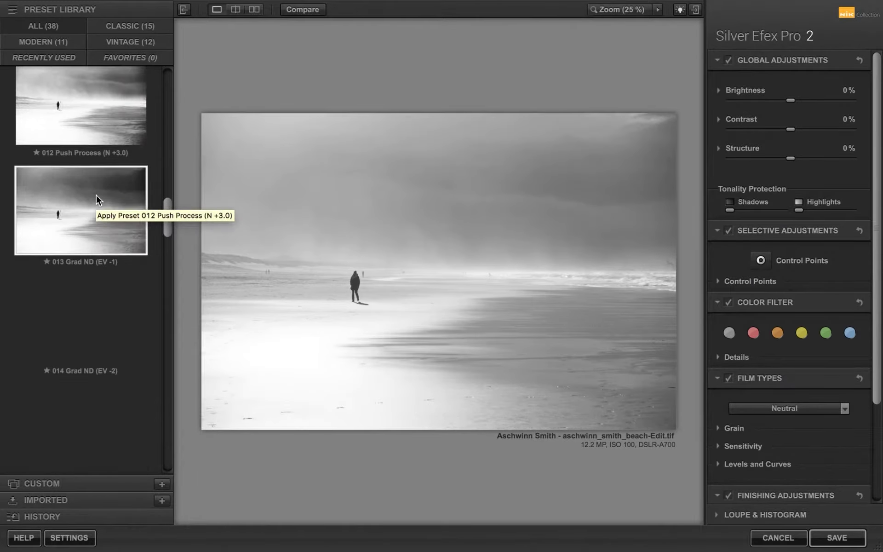
scroll(96, 199, down, 1)
scroll(96, 198, down, 1)
scroll(96, 199, down, 2)
scroll(96, 199, down, 1)
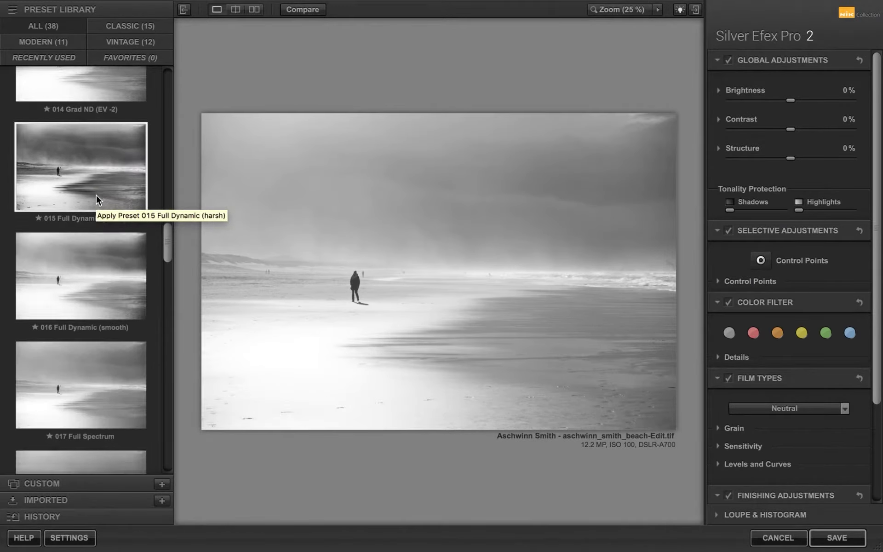
scroll(95, 195, down, 1)
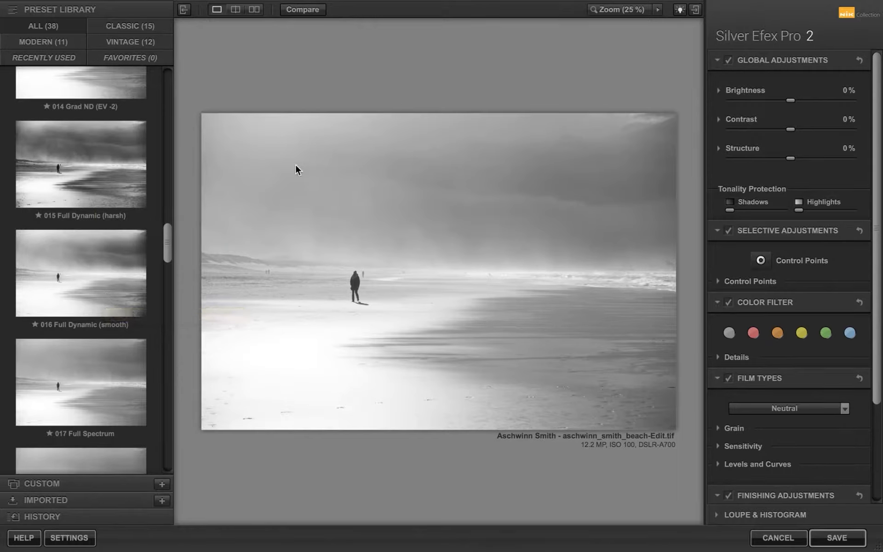
Apply preset 015 Full Dynamic (harsh), comparing it in split and side-by-side previews.
click(63, 164)
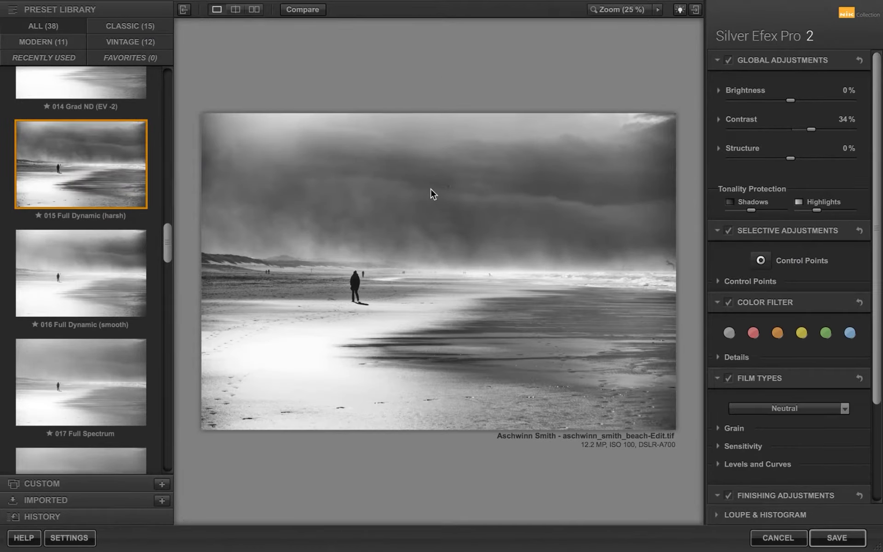
click(237, 10)
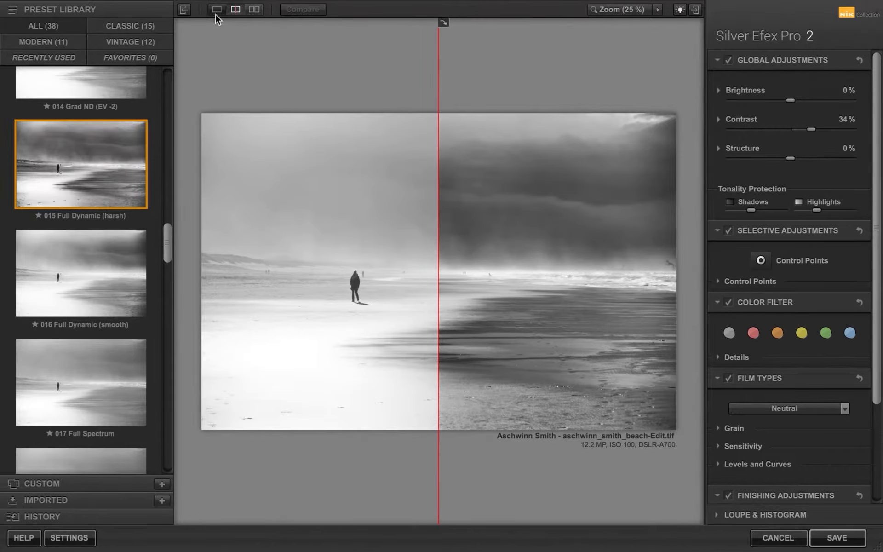
click(217, 10)
click(255, 10)
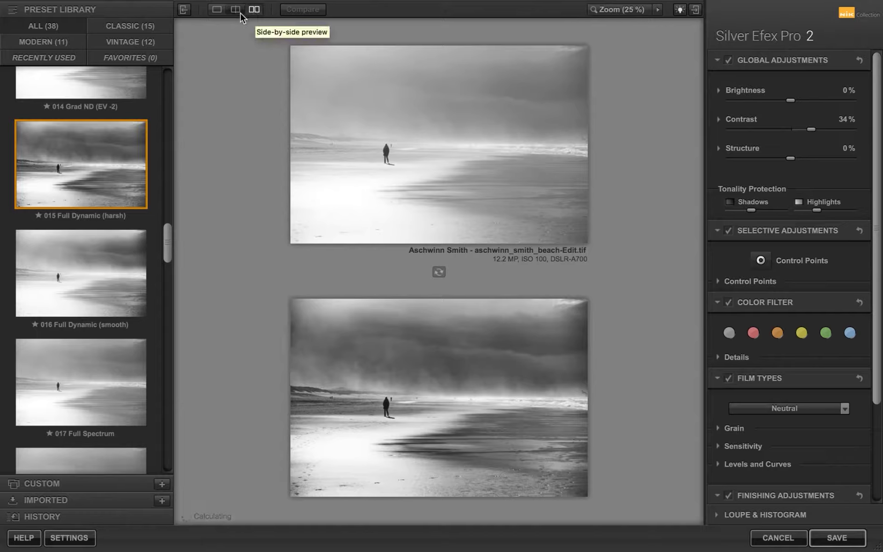
click(220, 10)
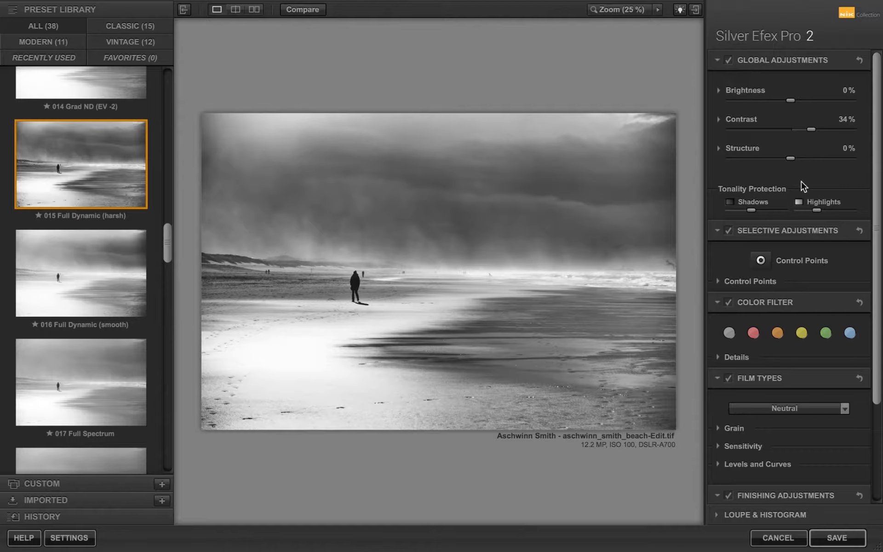
Set global brightness to -11%, contrast to 29% and structure to 37%.
drag(793, 101, 783, 100)
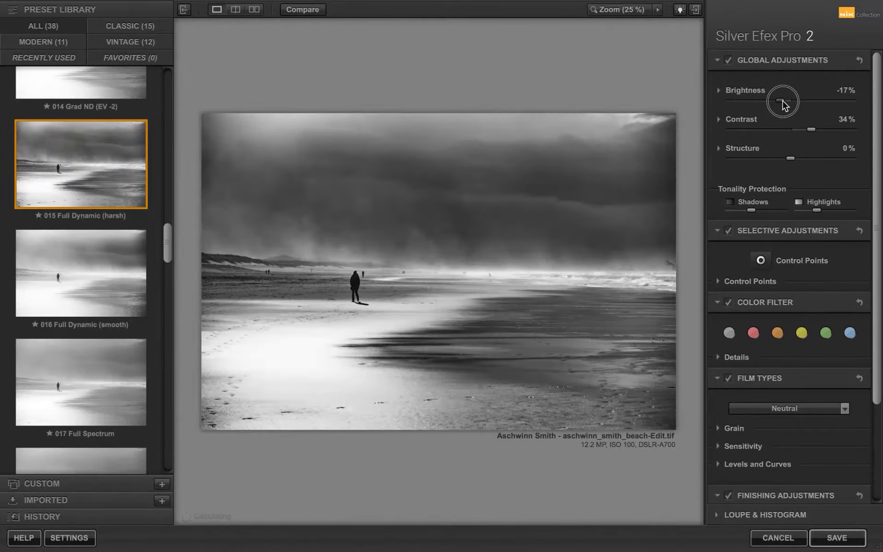
drag(783, 102, 786, 101)
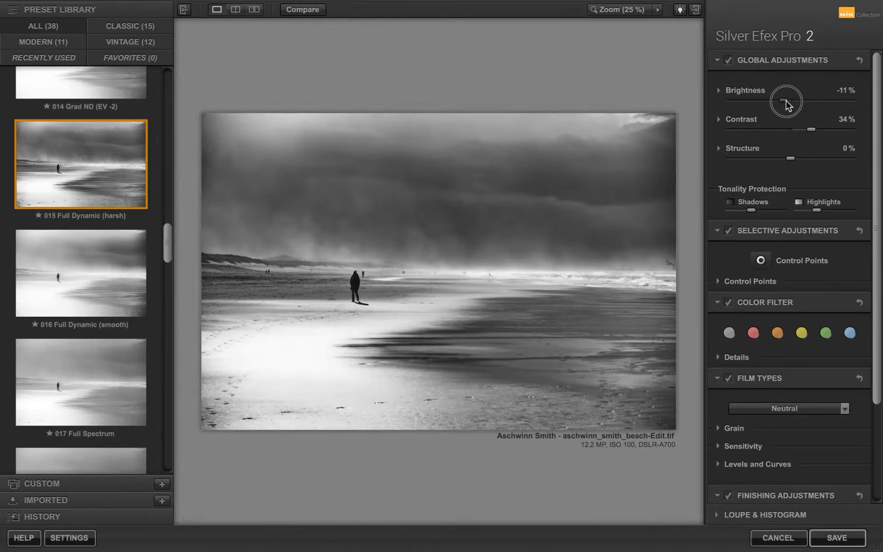
drag(811, 129, 808, 130)
drag(791, 159, 804, 160)
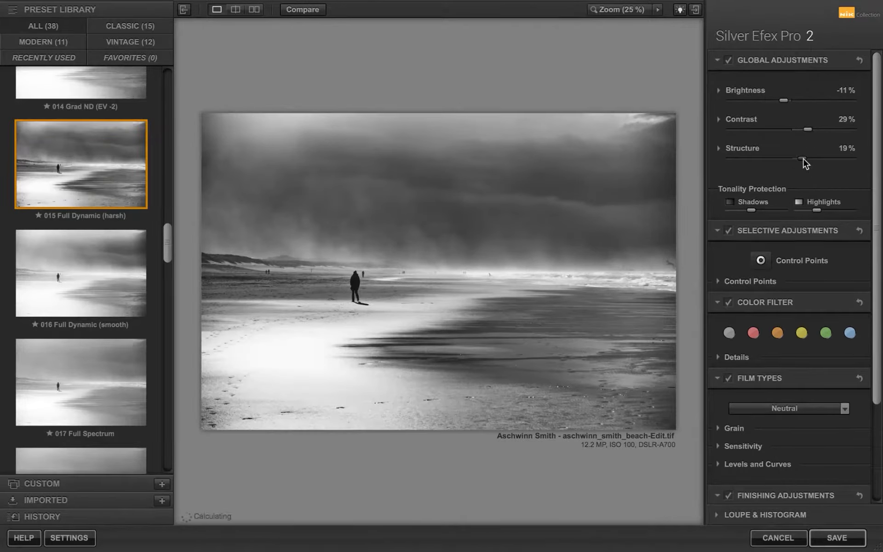
drag(804, 159, 813, 157)
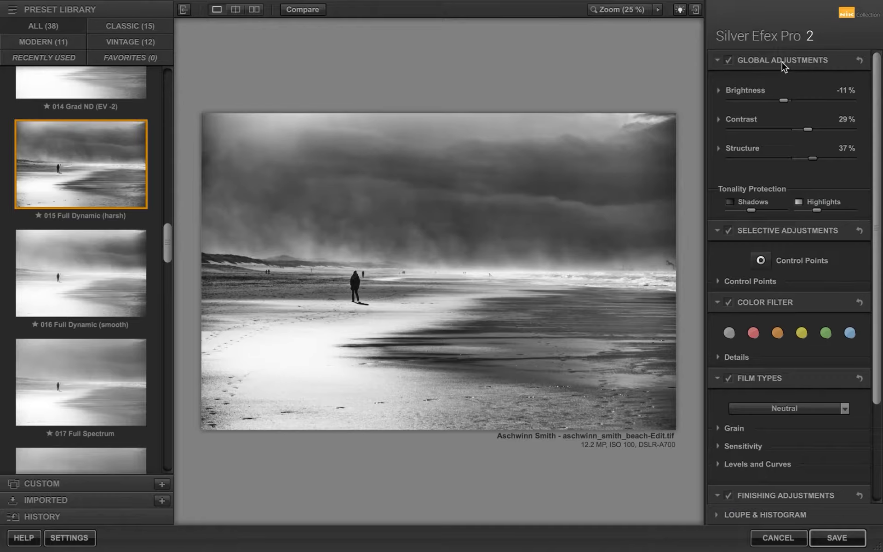
Place and resize a control point on the walking figure, raising its structure to 41%.
click(720, 61)
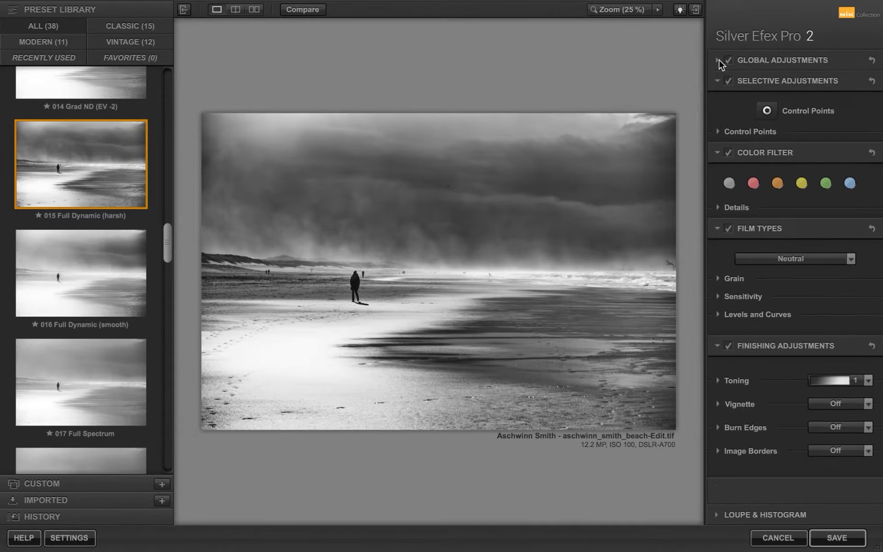
click(767, 112)
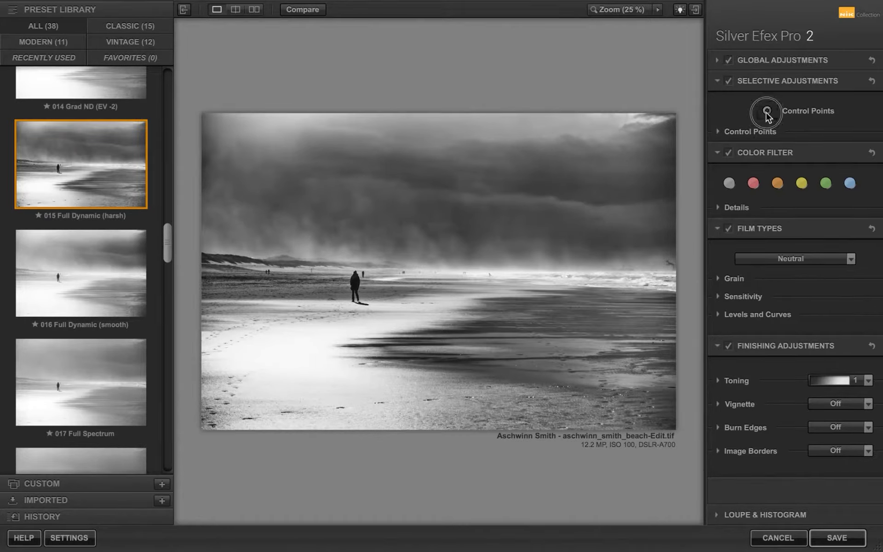
click(358, 281)
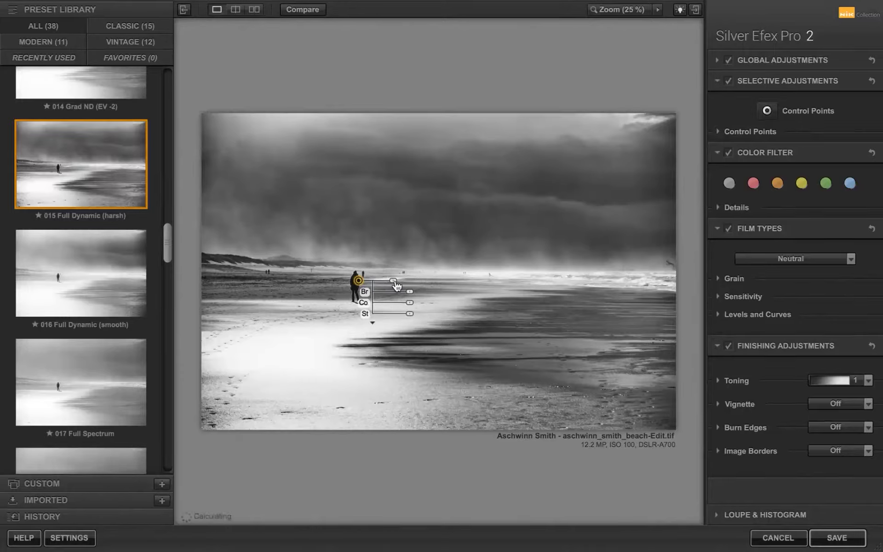
drag(396, 286, 438, 302)
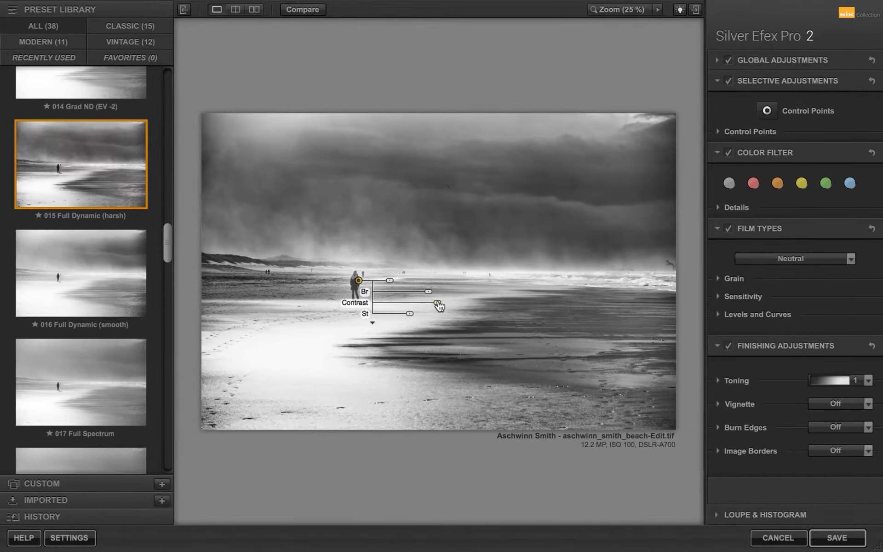
drag(359, 281, 358, 292)
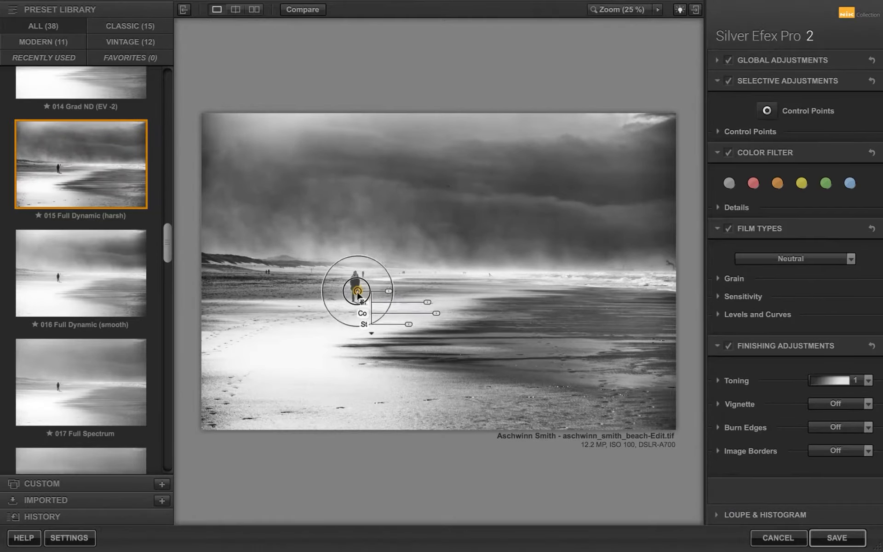
drag(427, 302, 416, 303)
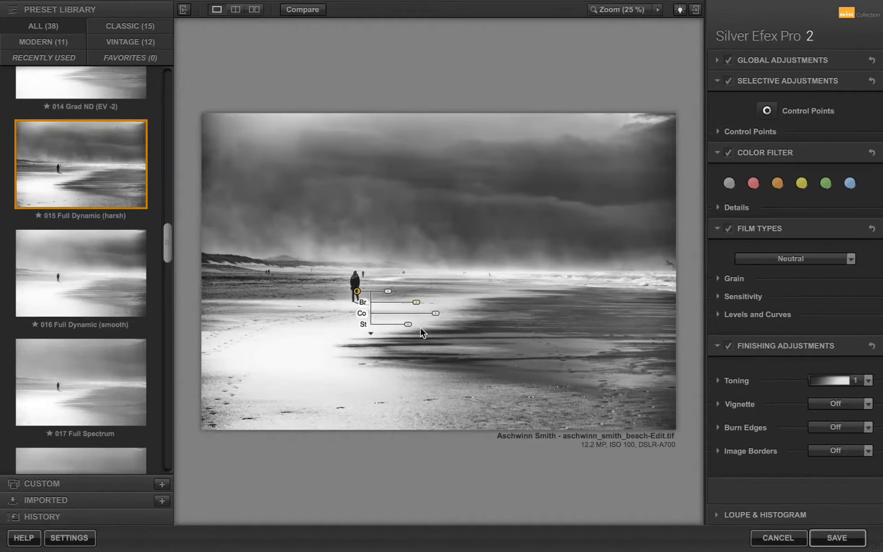
drag(408, 327, 419, 326)
Move the control point back onto the figure, darken it locally, and keep a neutral colour filter.
mouse_move(357, 291)
mouse_down()
mouse_move(355, 279)
mouse_move(355, 321)
mouse_move(497, 342)
mouse_up()
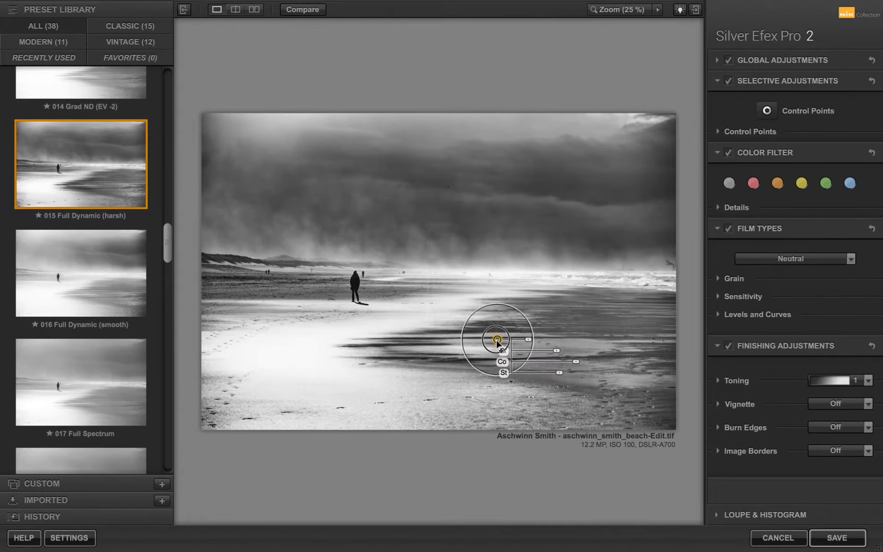
drag(497, 341, 356, 286)
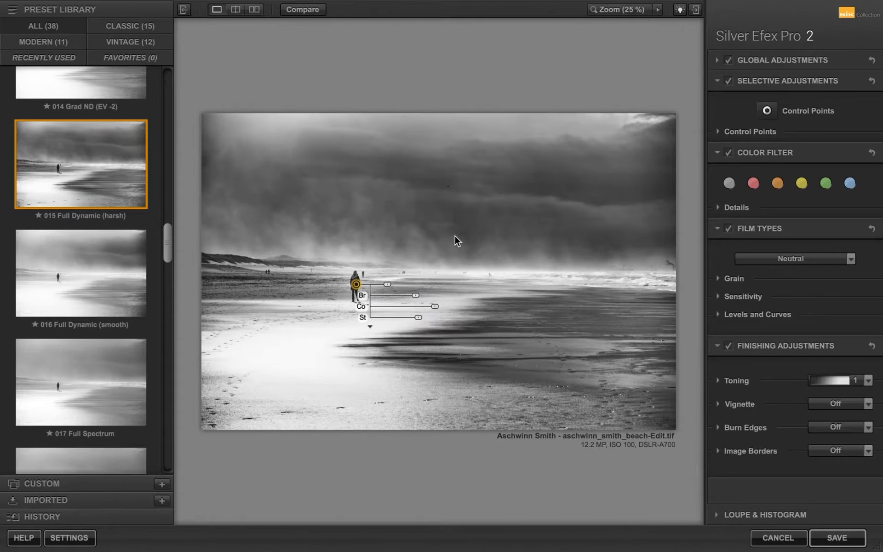
drag(415, 296, 405, 295)
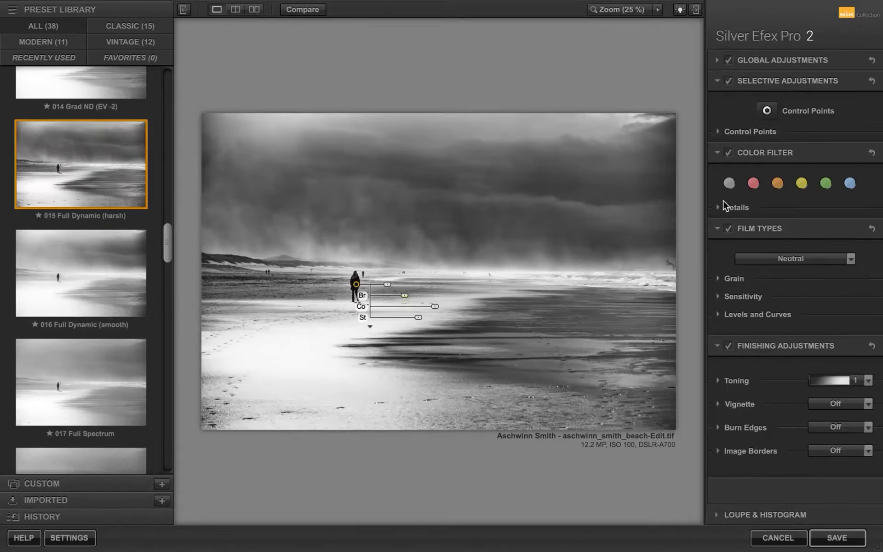
click(753, 184)
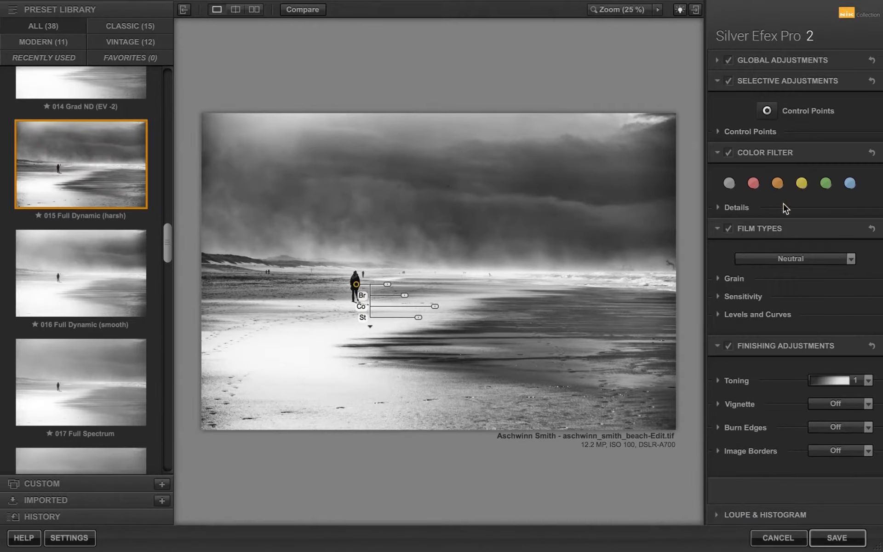
click(730, 183)
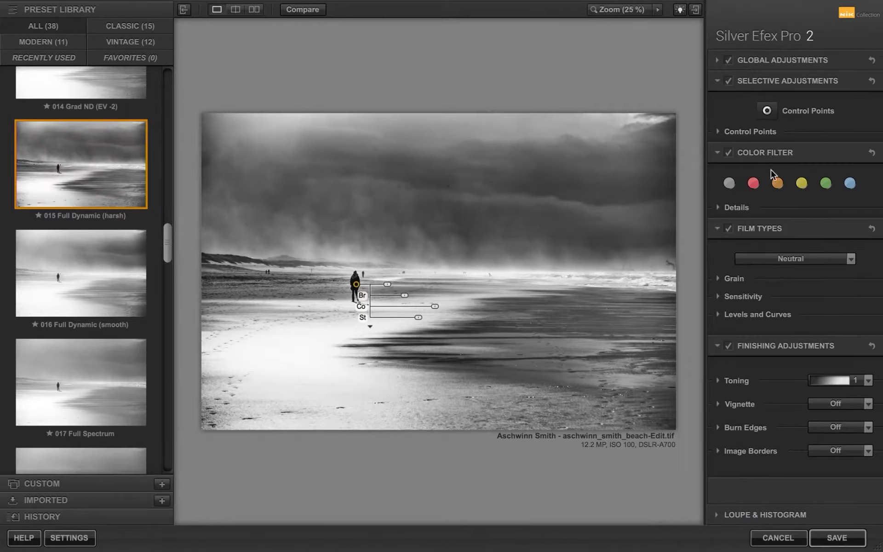
Set the colour filter hue to 123° in the Color Filter details.
click(806, 87)
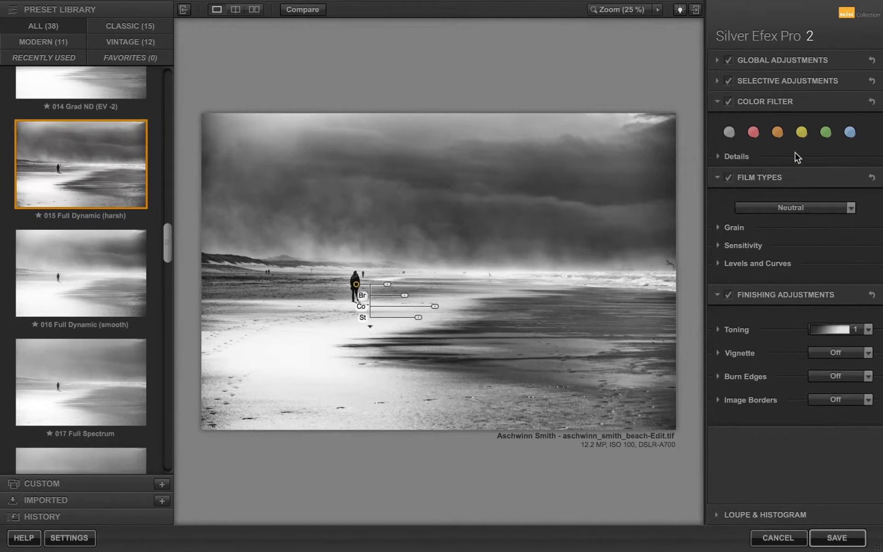
click(790, 101)
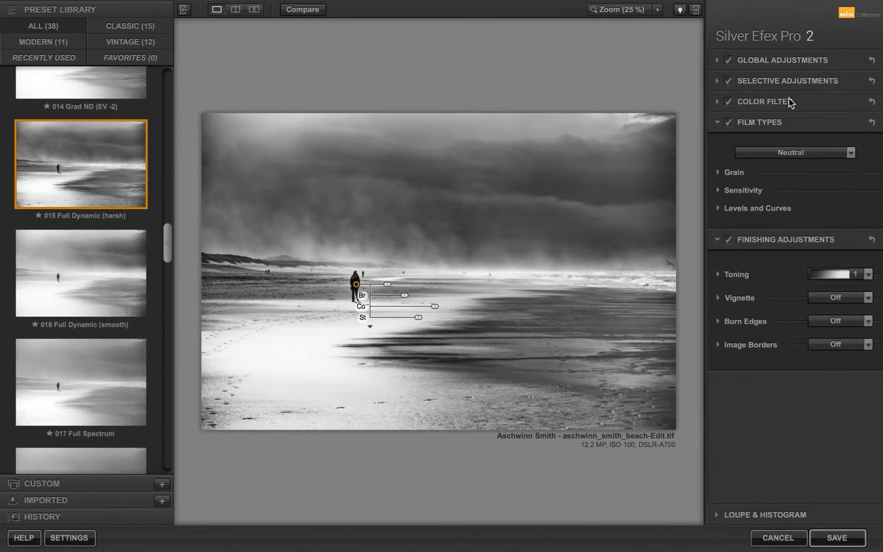
click(790, 102)
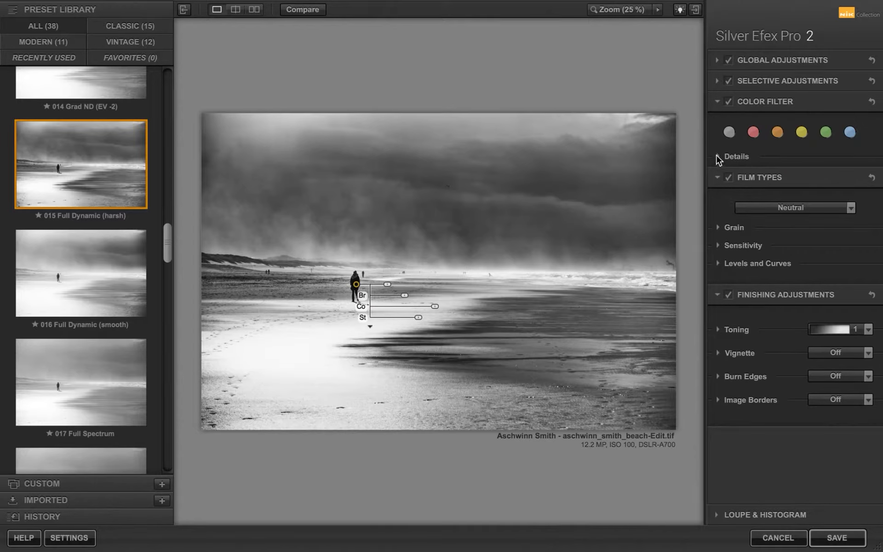
click(719, 157)
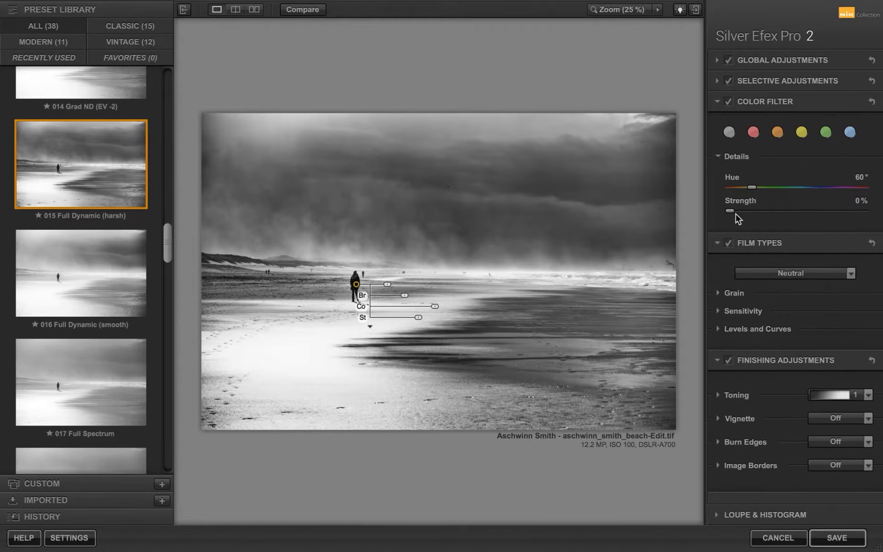
drag(752, 187, 826, 189)
click(764, 109)
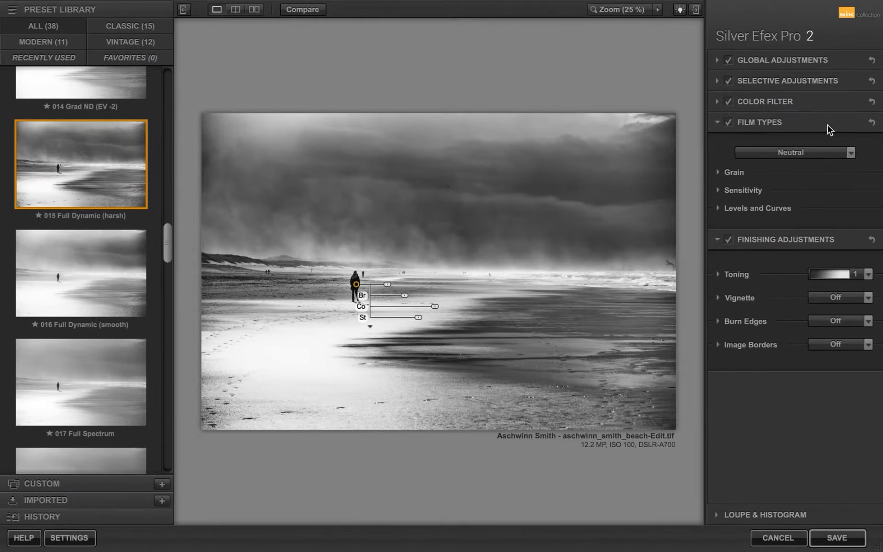
Choose Kodak Plus-X 125PX Pro film with 216 grain per pixel and adjust grain hardness.
click(820, 153)
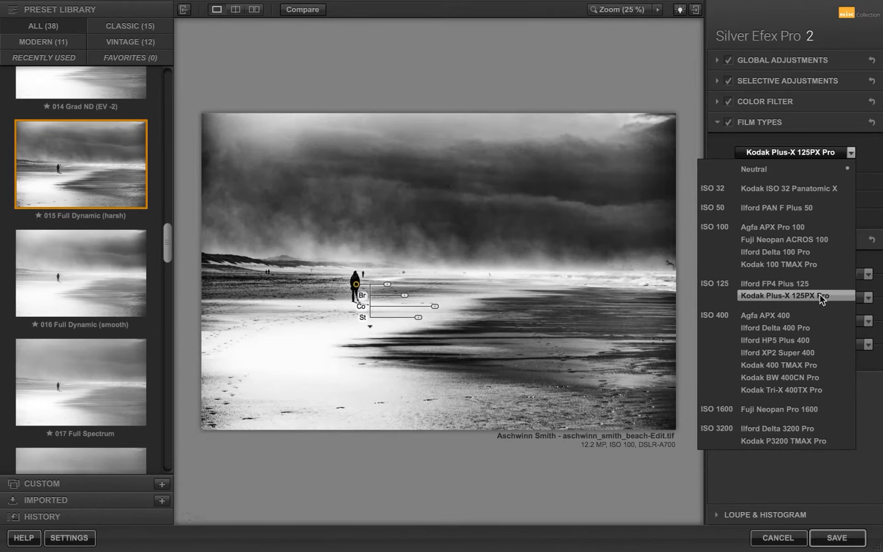
click(823, 298)
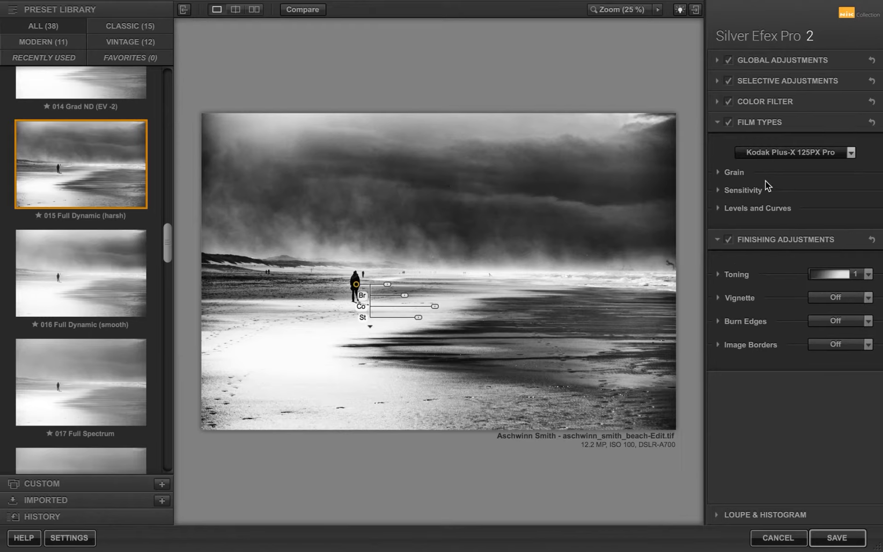
click(718, 172)
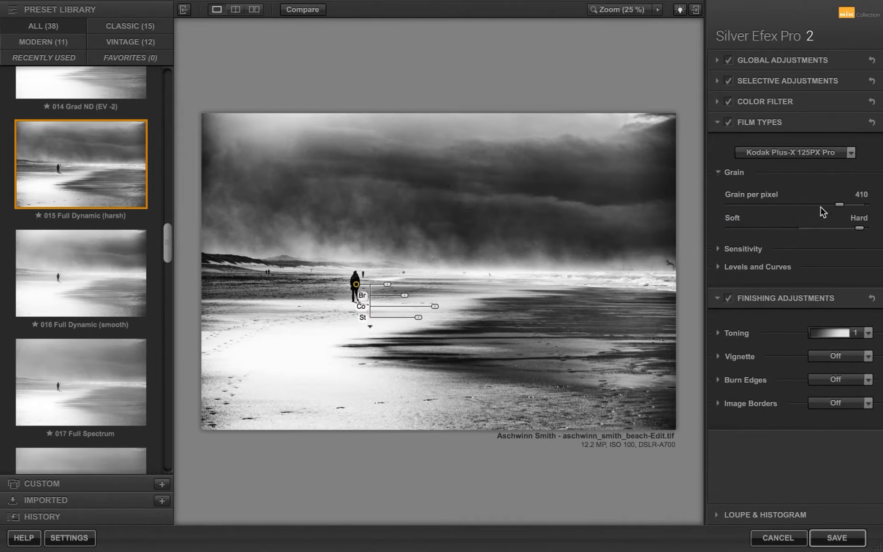
drag(840, 204, 788, 205)
mouse_move(847, 228)
mouse_down()
mouse_move(794, 233)
mouse_move(850, 230)
mouse_up()
click(720, 249)
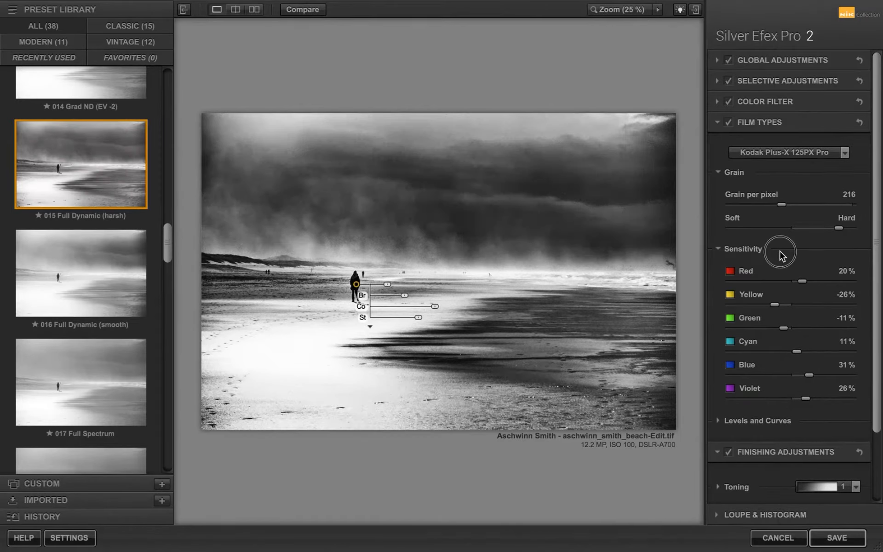
click(759, 250)
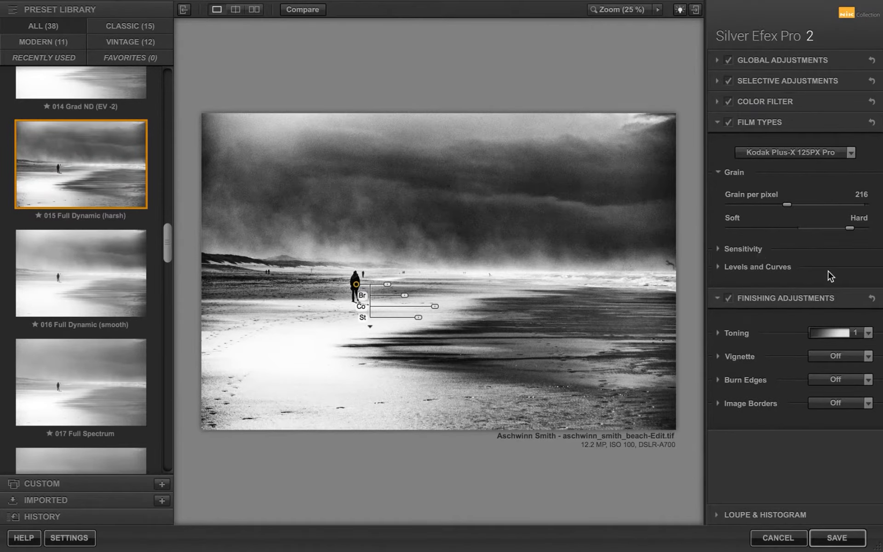
Adjust the midtone point of the Levels and Curves tone curve to reshape contrast.
click(737, 270)
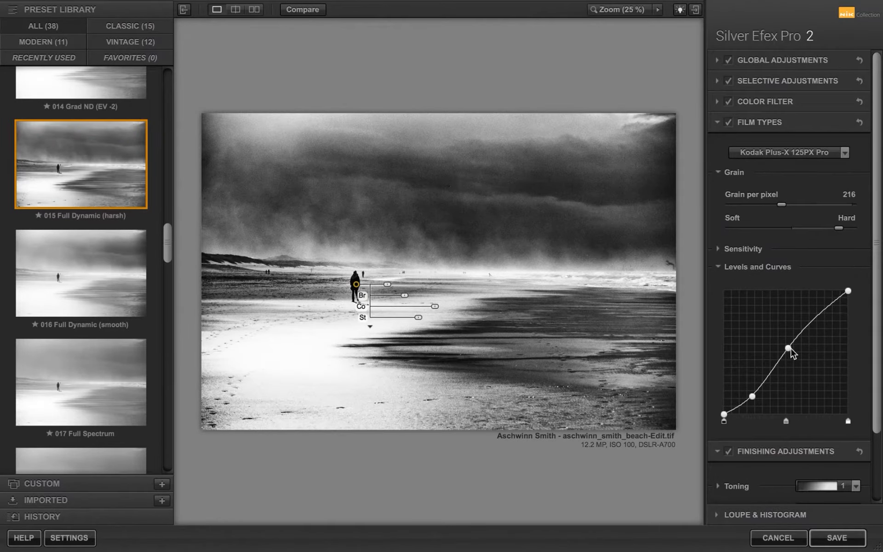
mouse_move(788, 349)
mouse_down()
mouse_move(780, 342)
mouse_move(794, 353)
mouse_up()
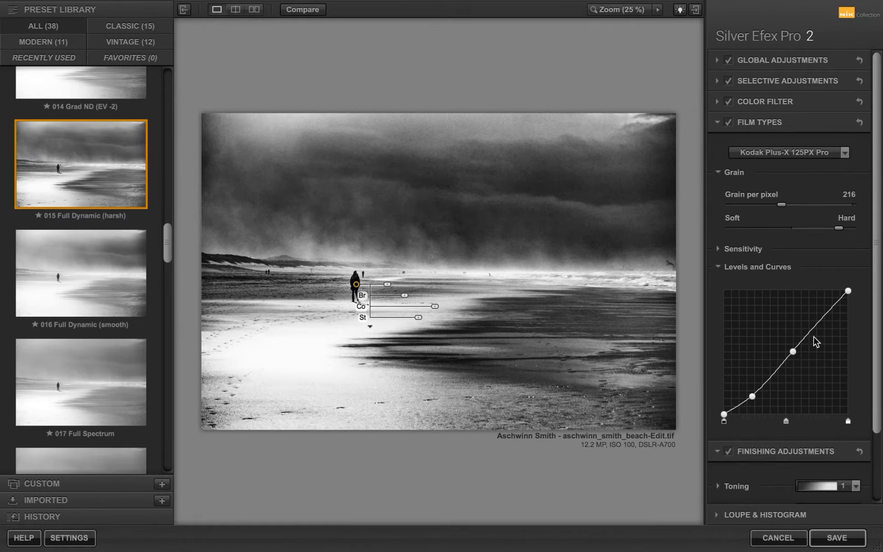
drag(793, 352, 791, 345)
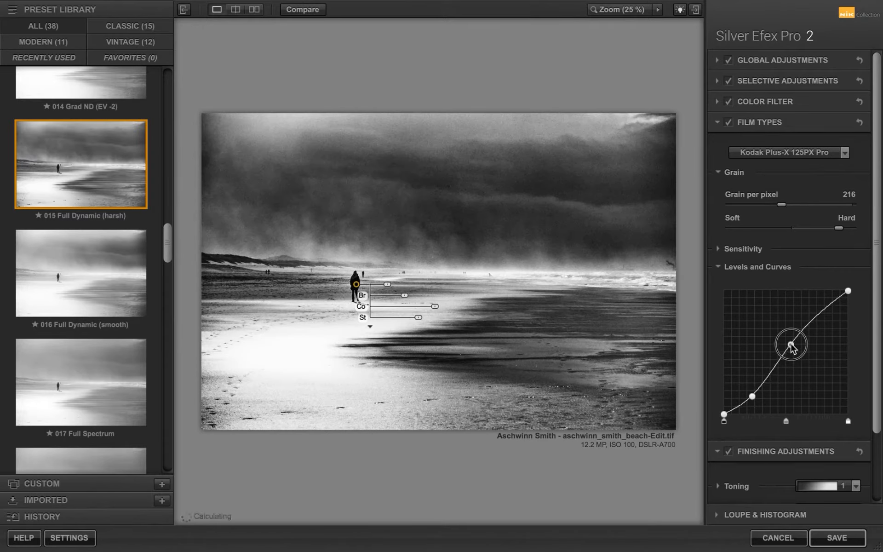
drag(791, 345, 788, 353)
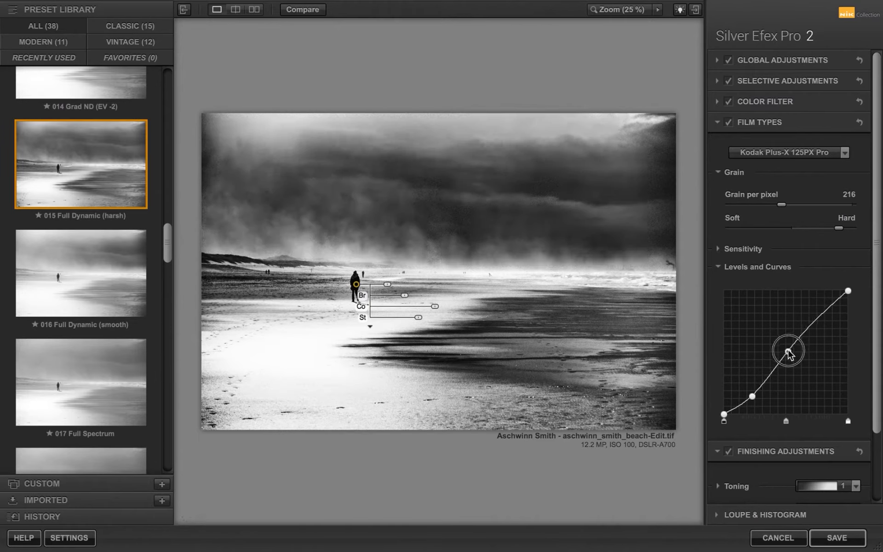
click(790, 271)
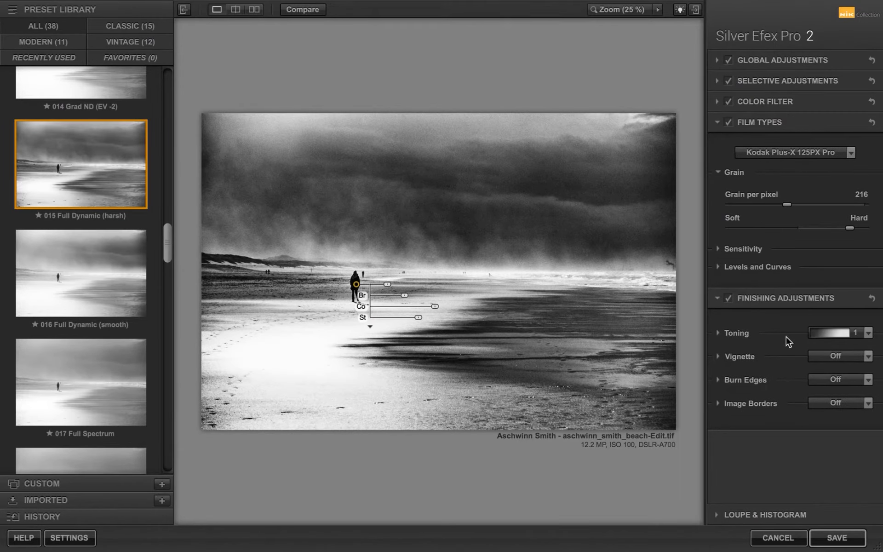
Apply the Cyanotype 10 toning to the photo.
click(869, 334)
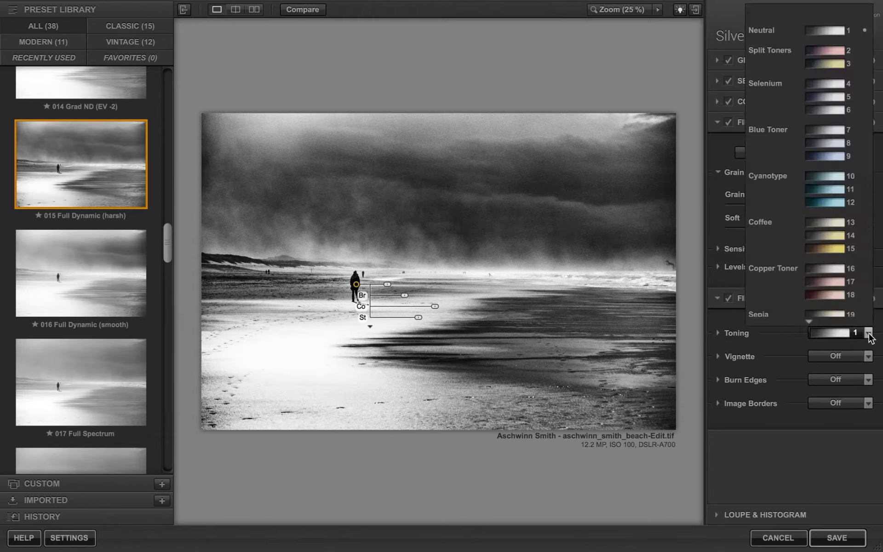
scroll(829, 184, down, 2)
scroll(834, 69, down, 2)
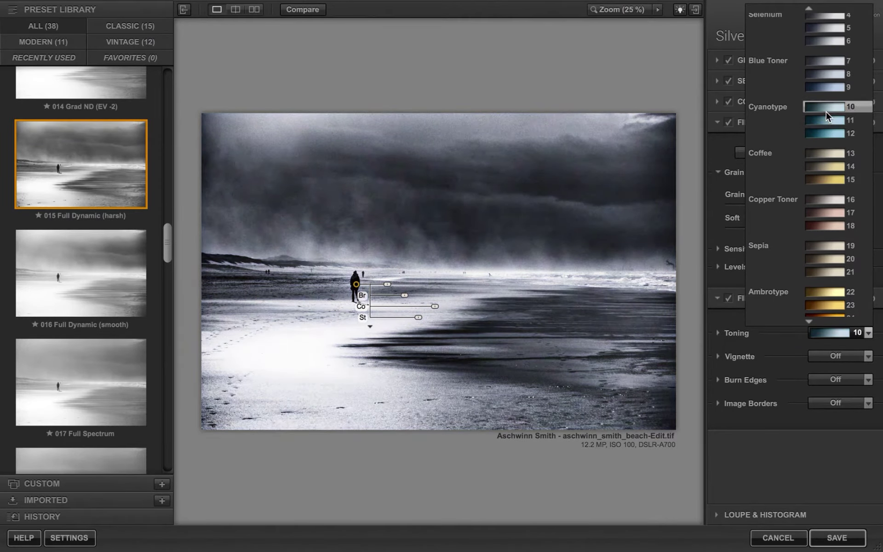
click(826, 111)
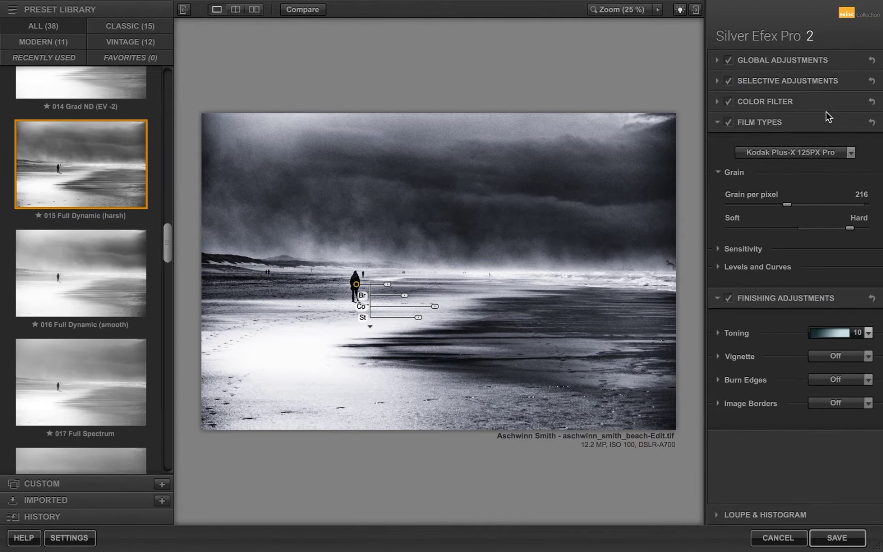
Set the vignette to Black Frame 2.
click(868, 357)
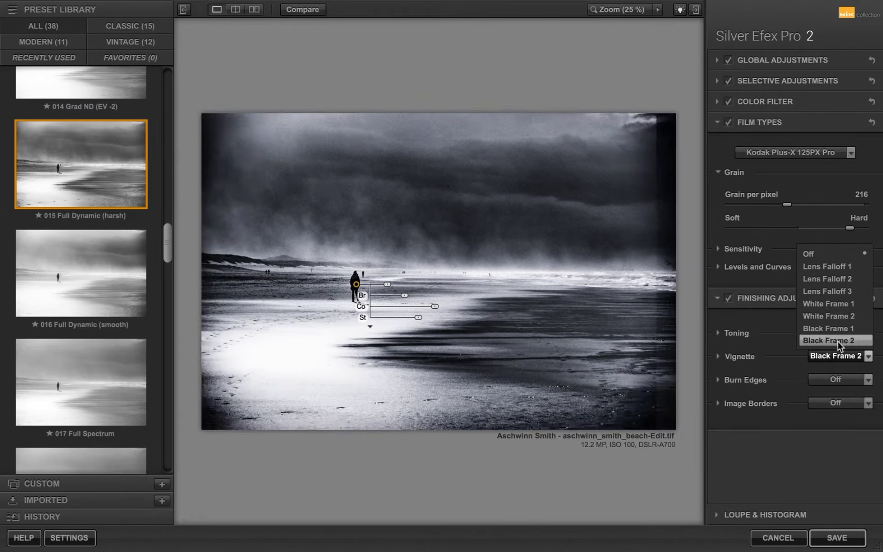
click(838, 343)
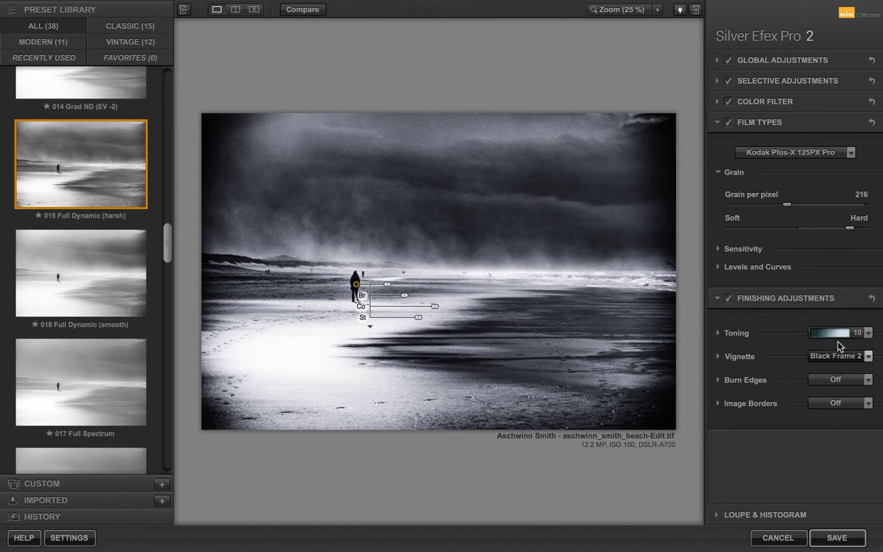
click(840, 359)
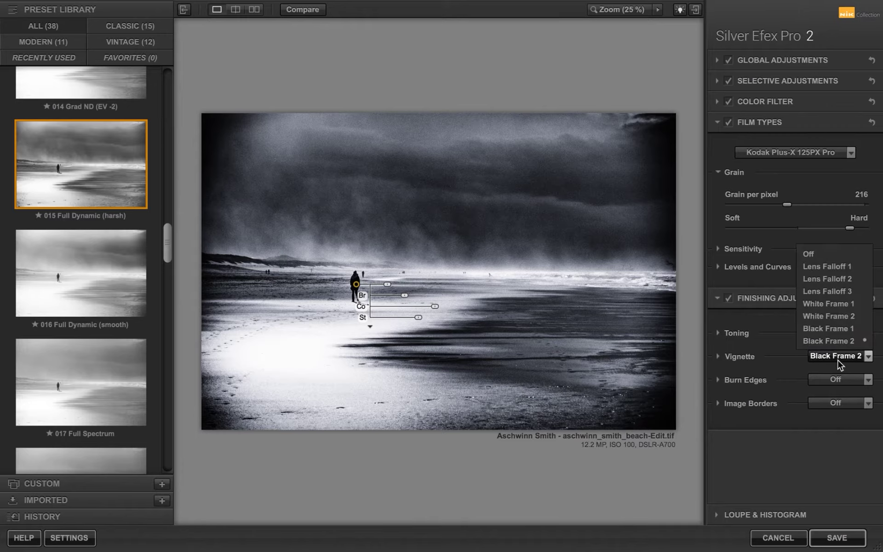
click(836, 347)
Set Burn Edges to Off and frame the photo with the Type 11 image border, after trying Type 2.
click(845, 379)
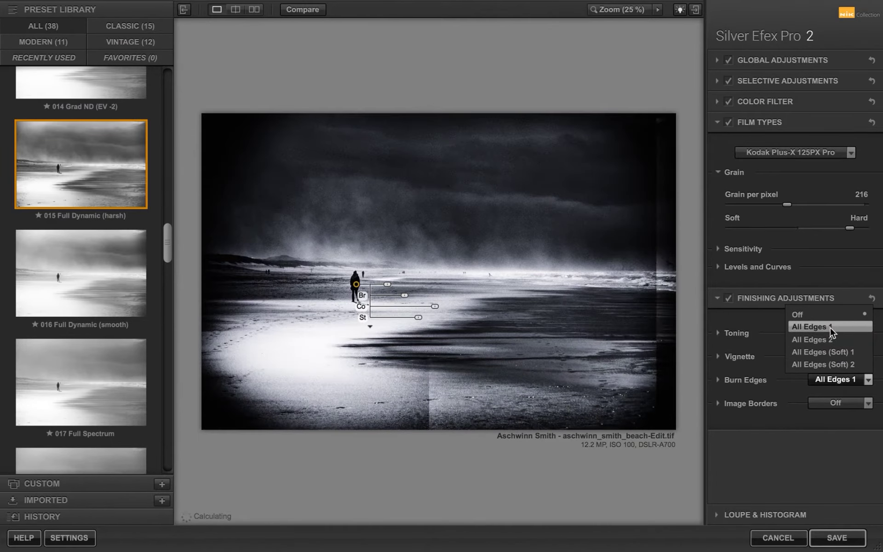
click(826, 316)
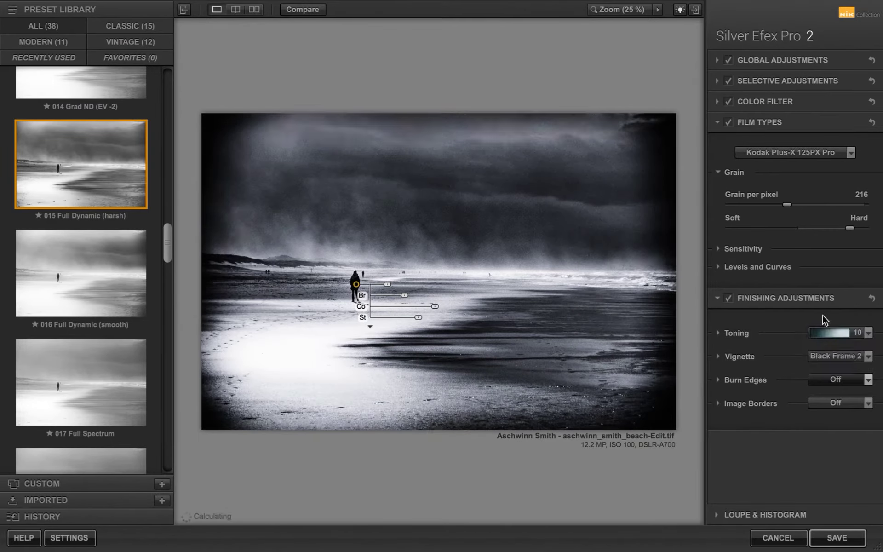
click(847, 405)
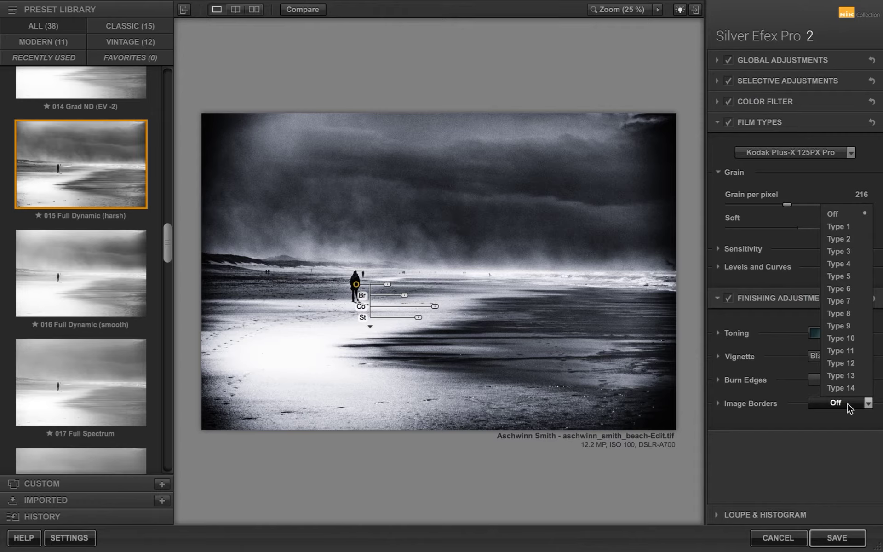
click(846, 238)
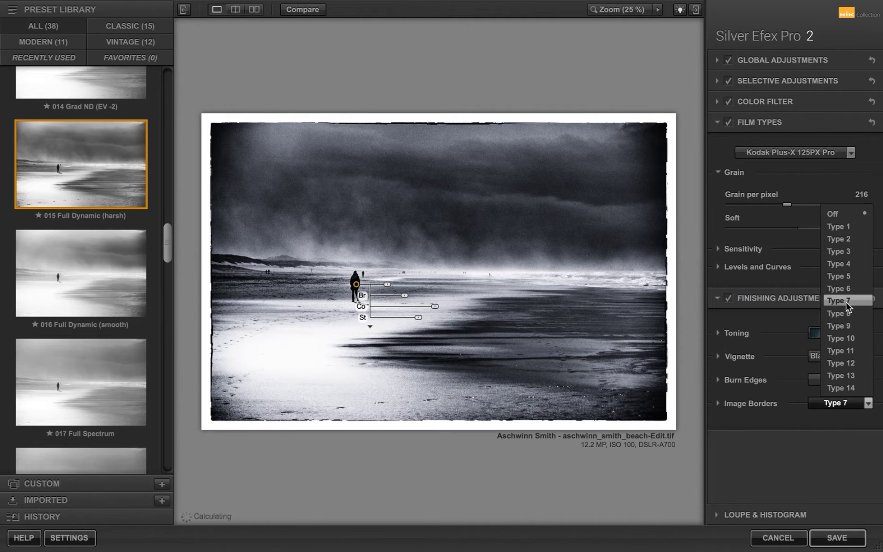
click(847, 354)
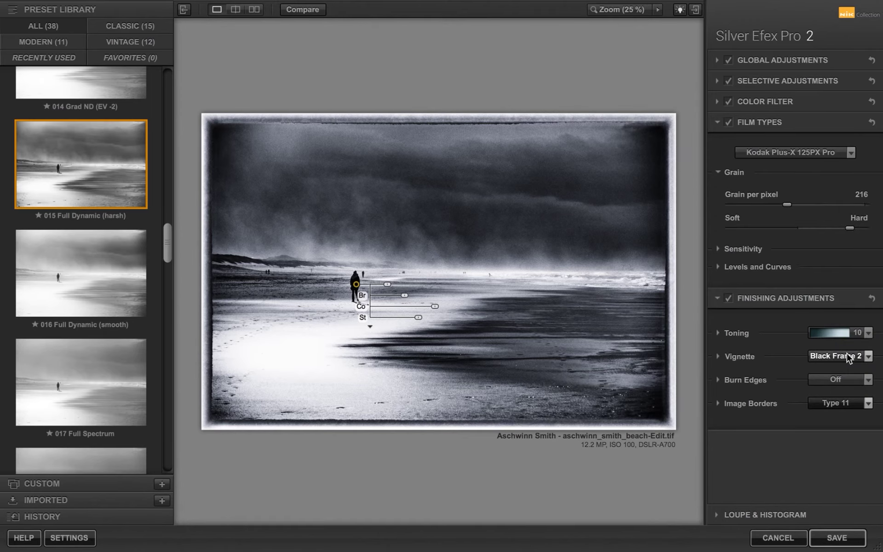
Save the Silver Efex Pro 2 edit back to the Lightroom Library as a TIF.
click(840, 539)
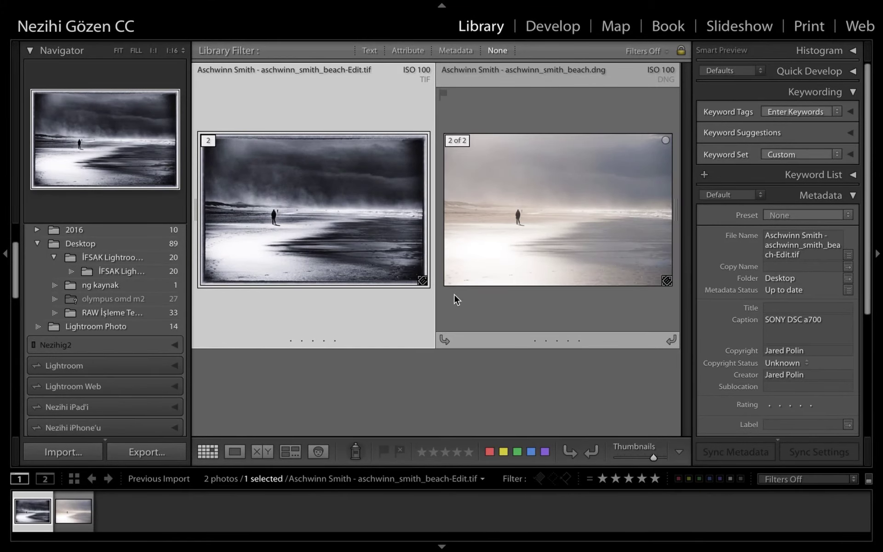
mouse_move(313, 207)
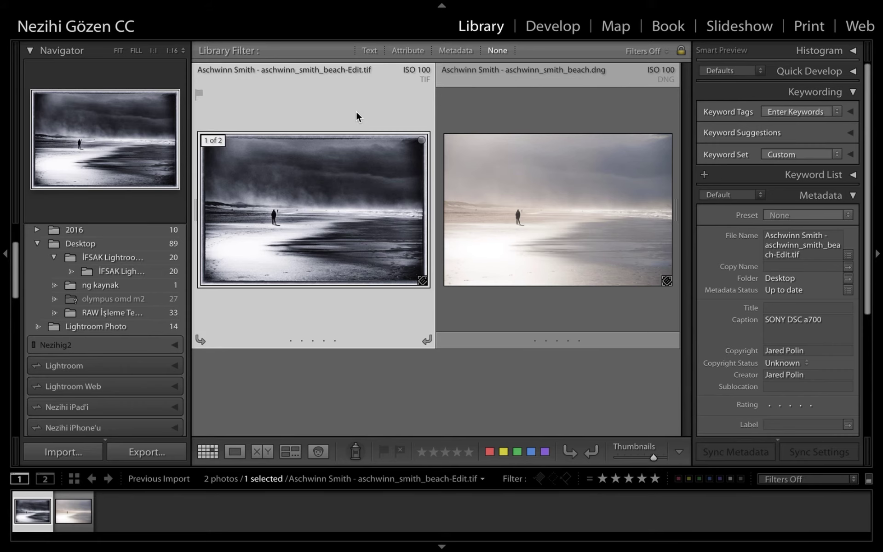
Compare the original DNG with the edited TIF side by side, then view the DNG full screen.
click(607, 110)
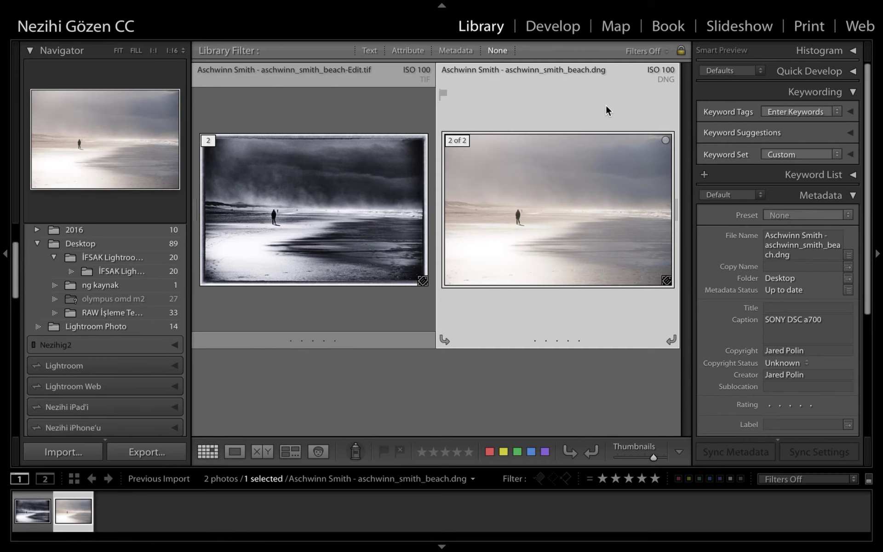
click(263, 453)
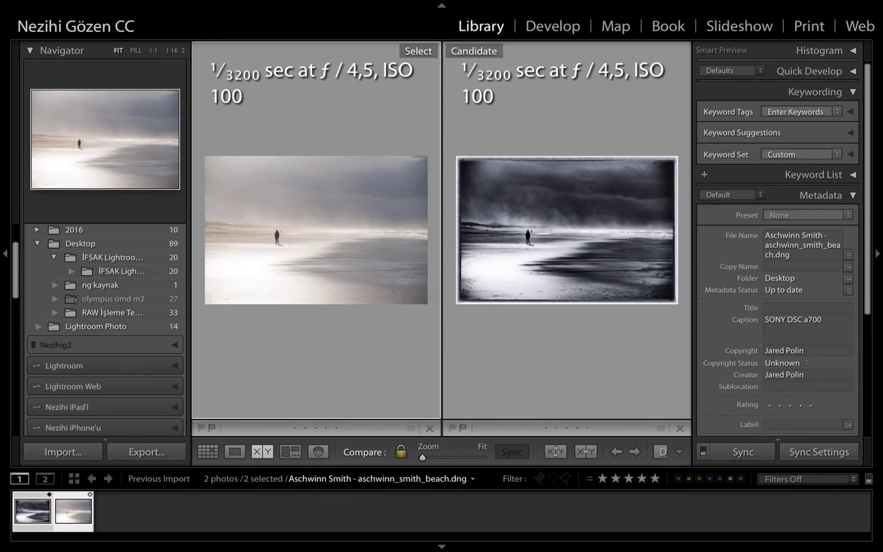
key(f)
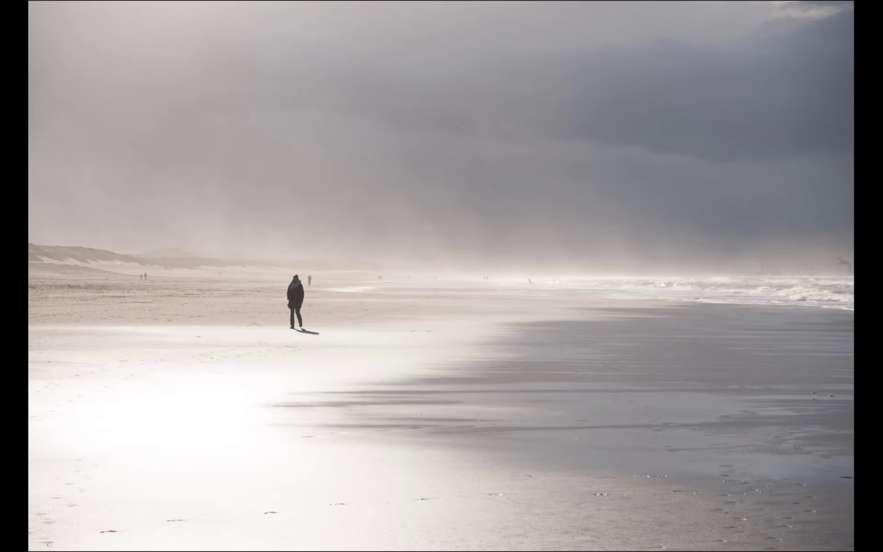
Leave full screen and preview the edited TIF full screen instead.
key(f)
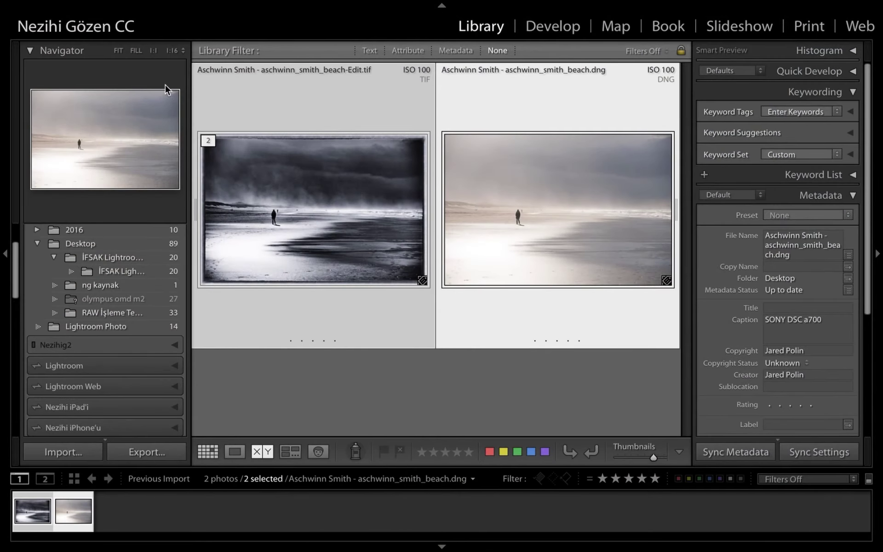
click(263, 177)
key(f)
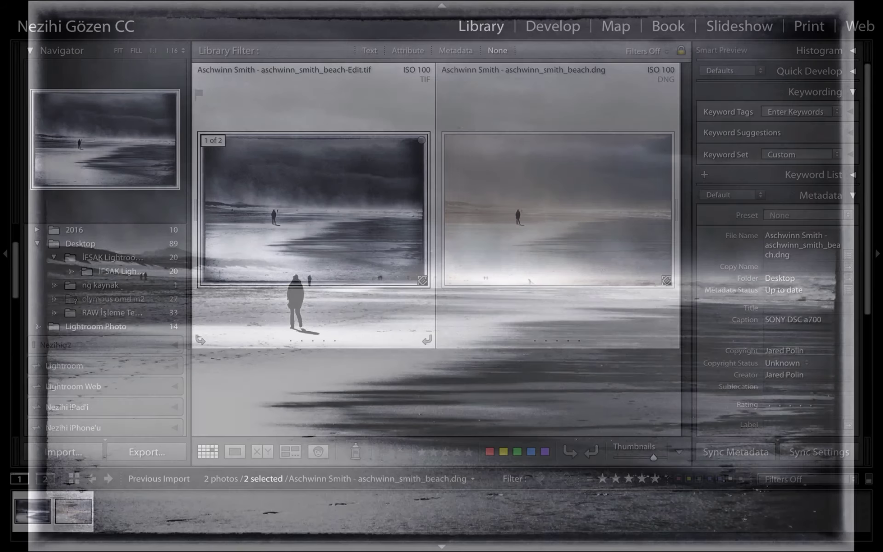